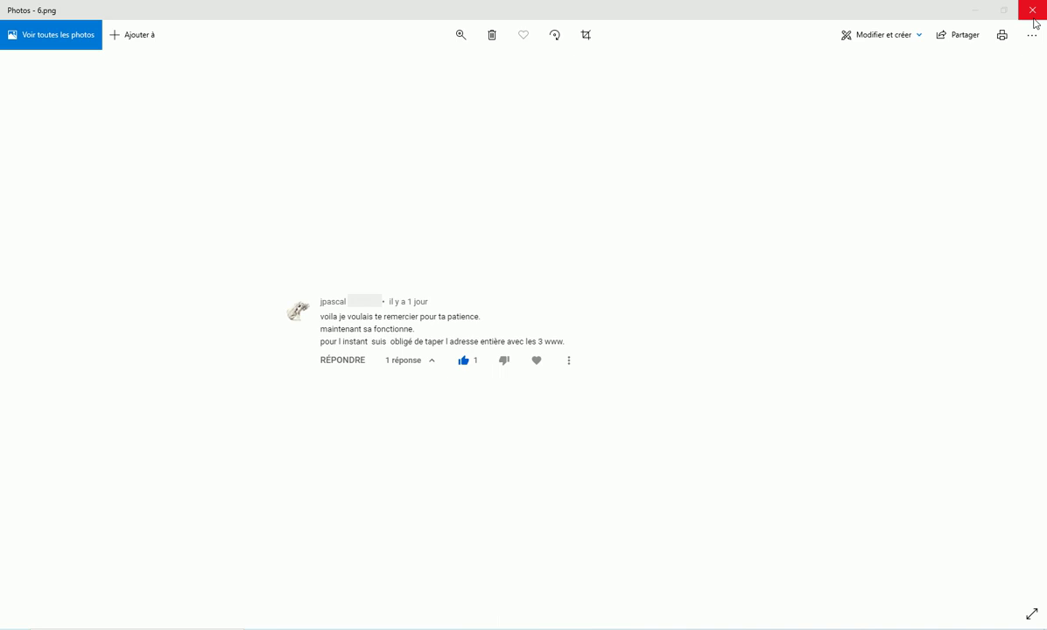
Step: Close the photo viewer, bring back the LWS Panel dashboard, and highlight the 2 Go web space quota
left_click(1034, 20)
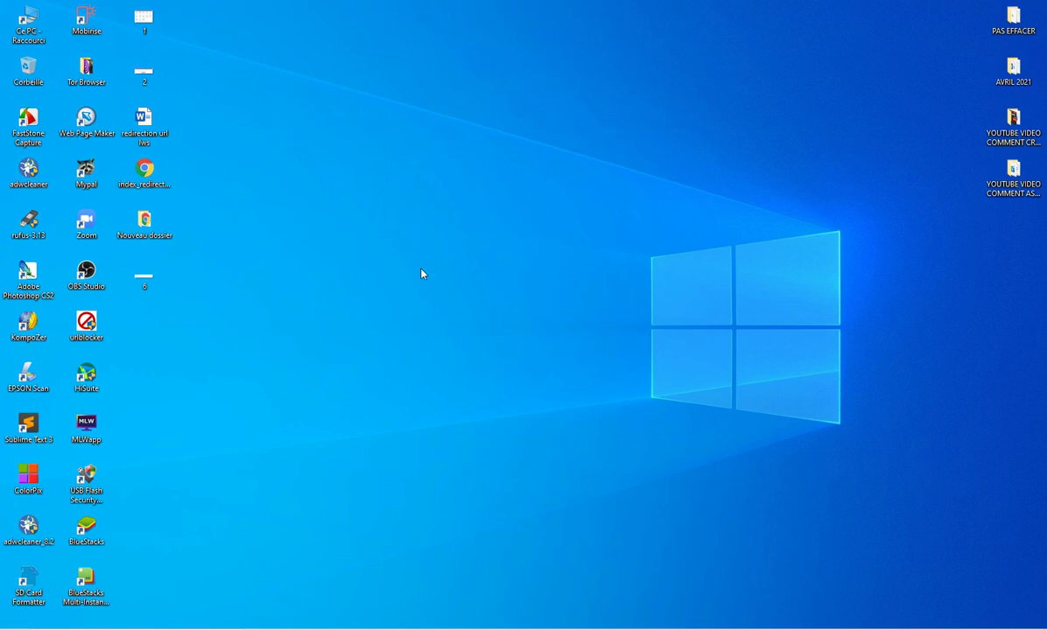
mouse_move(438, 623)
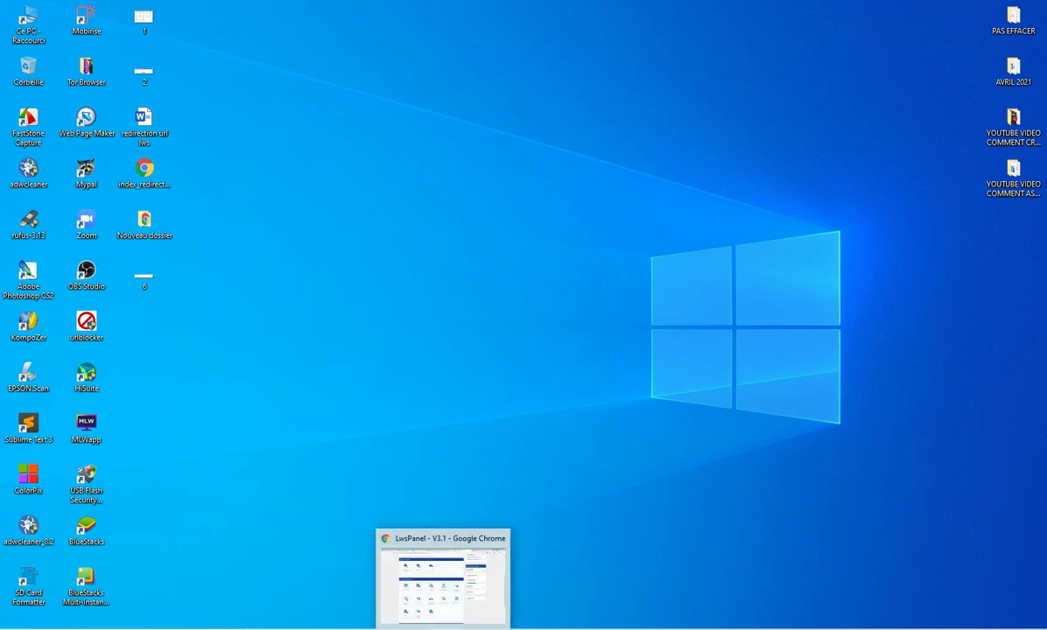
left_click(408, 558)
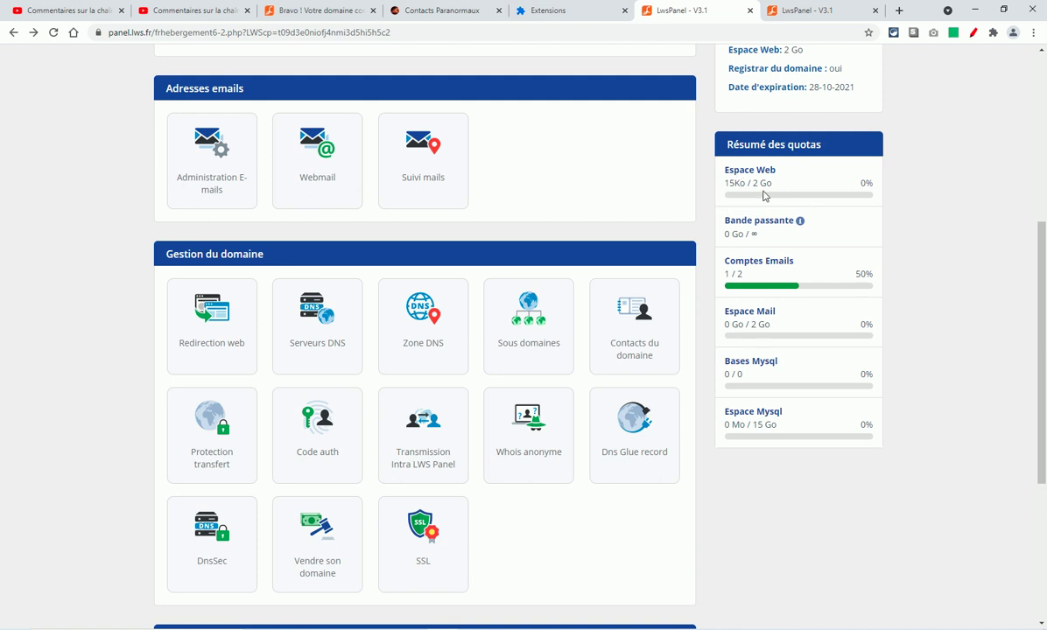
left_click_drag(753, 183, 774, 186)
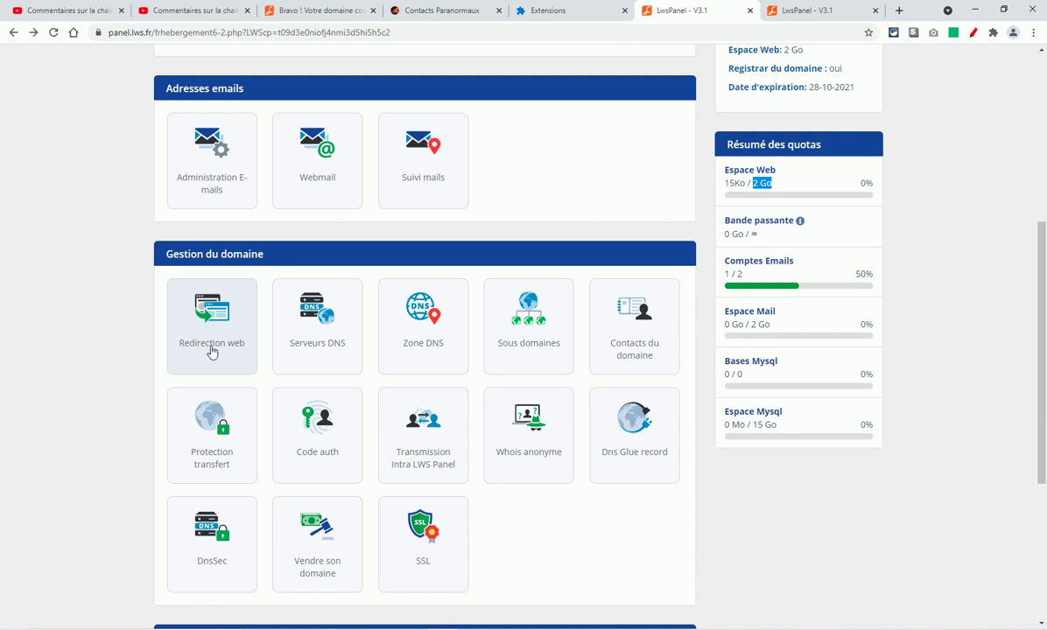
left_click(799, 10)
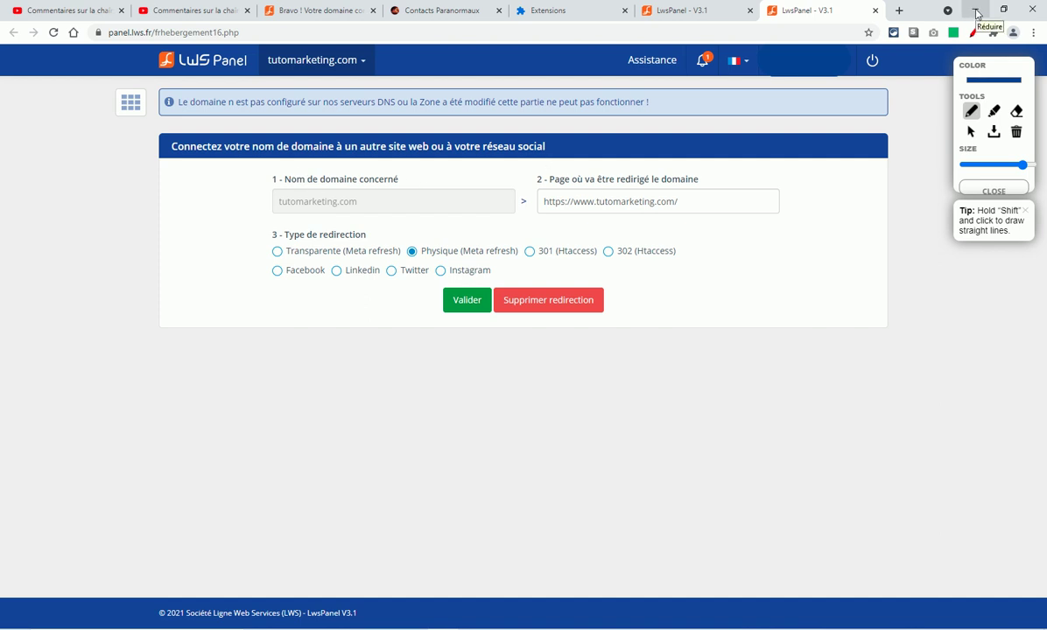
Step: Minimise Chrome to reveal the Windows desktop
left_click(976, 11)
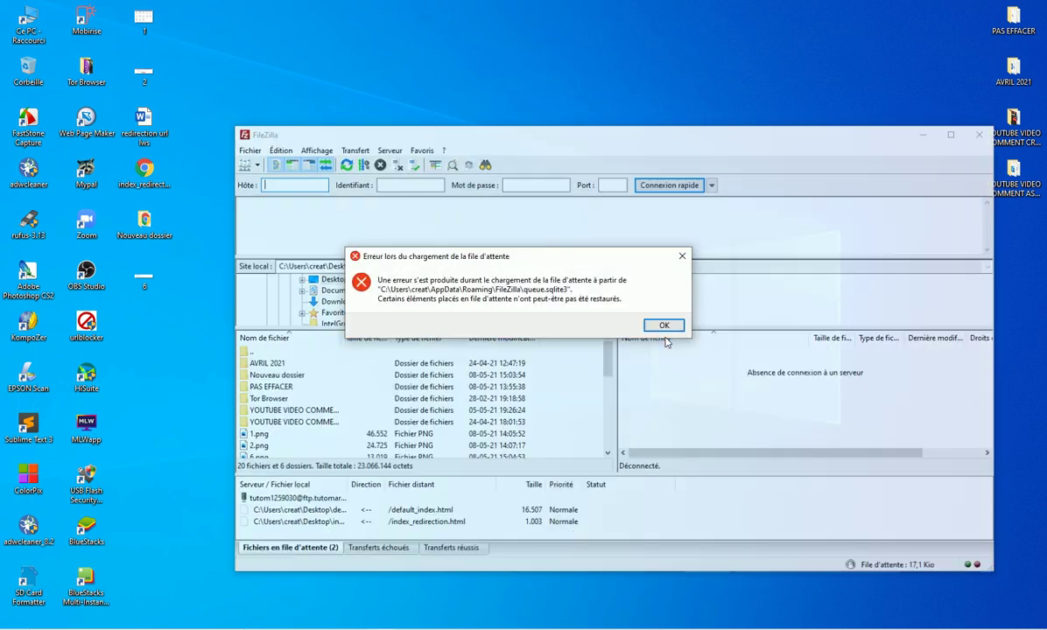
Step: Dismiss the startup error, connect to the saved Tutomarketing site, and arrange the FileZilla windows
left_click(661, 326)
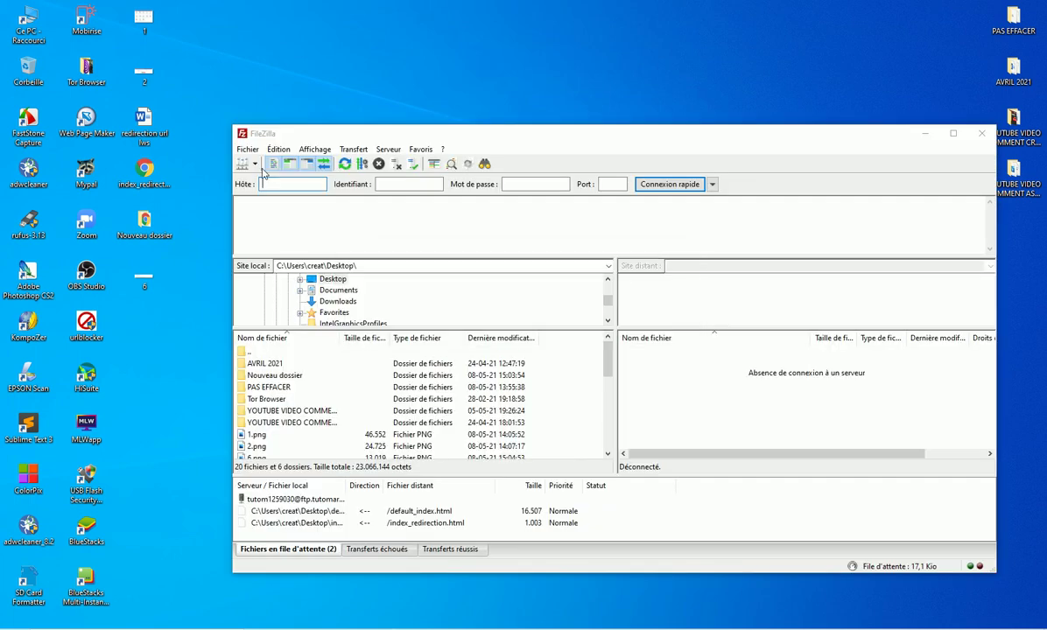
left_click(255, 163)
left_click(280, 235)
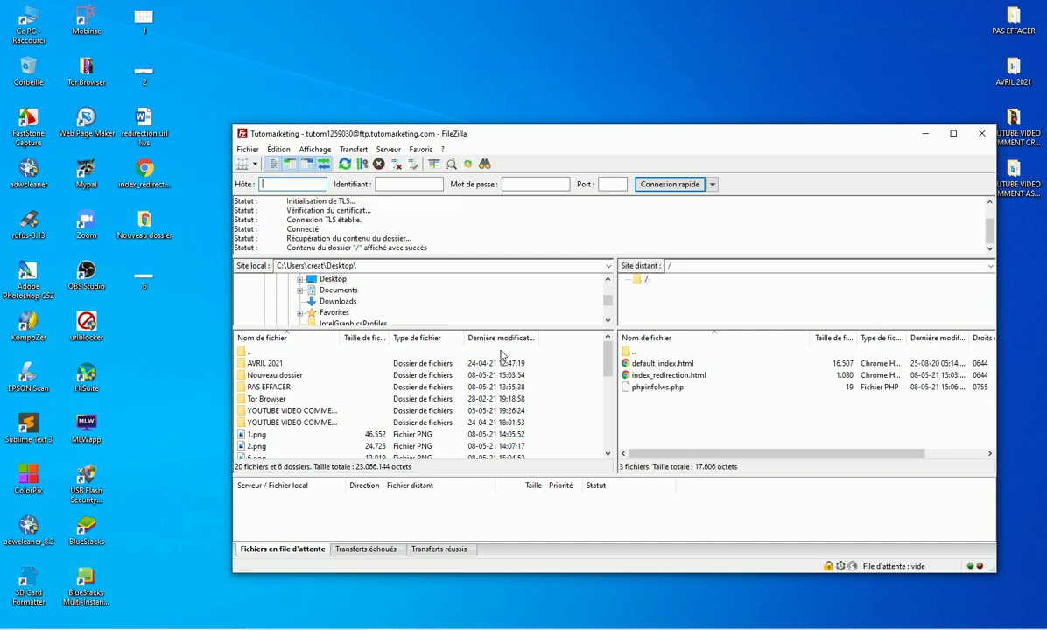
left_click_drag(613, 133, 614, 146)
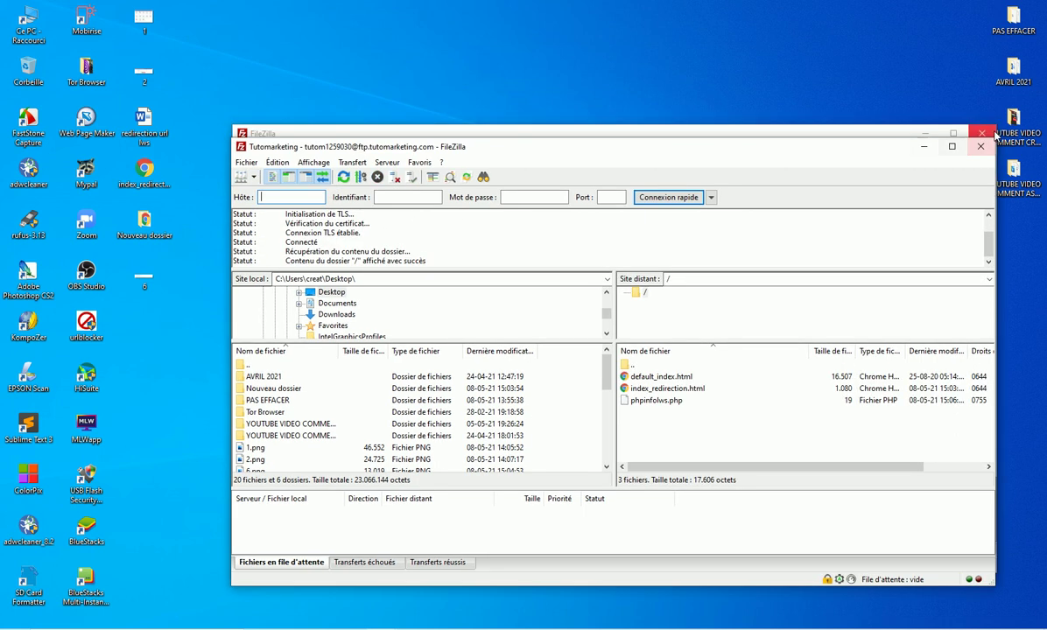
left_click_drag(858, 151, 832, 181)
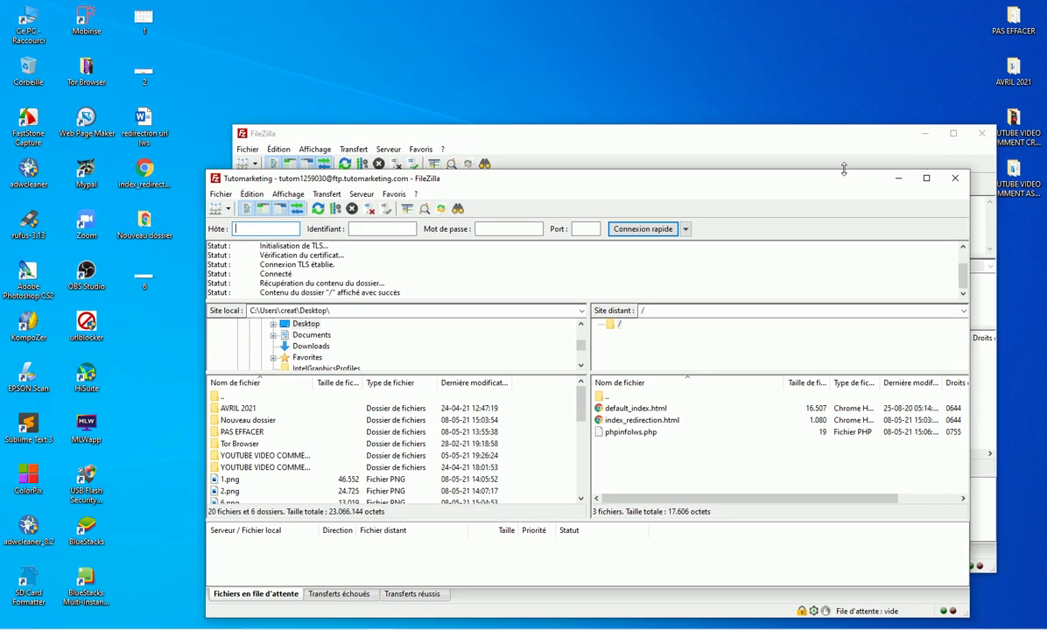
left_click(925, 133)
left_click_drag(740, 186, 745, 56)
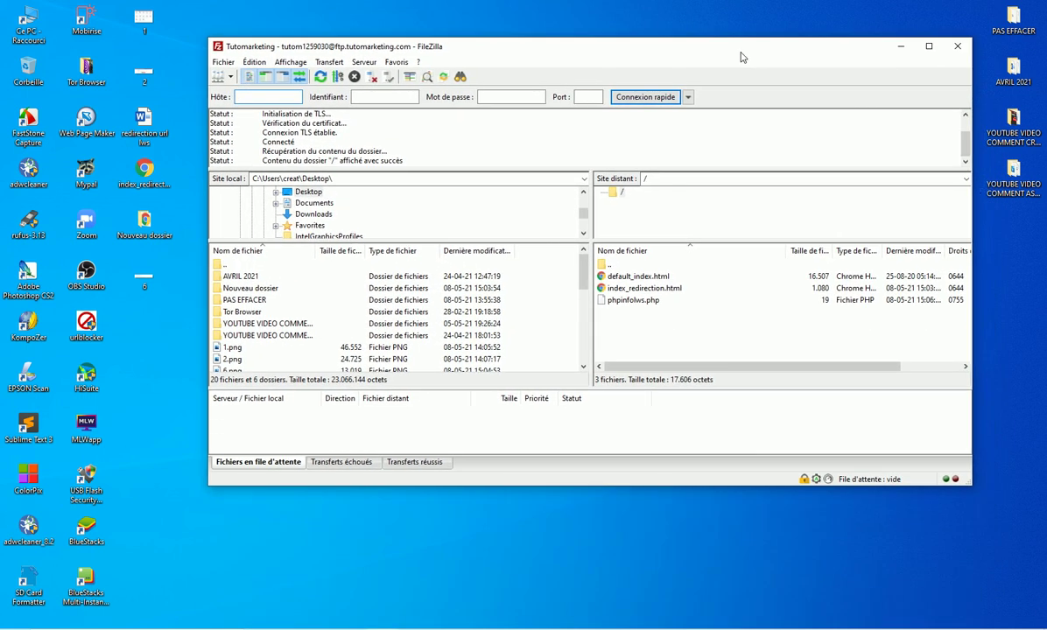
Step: Select index_redirection.html in both the remote server root and the local desktop listing
left_click(243, 98)
scroll(280, 315, "down", 1)
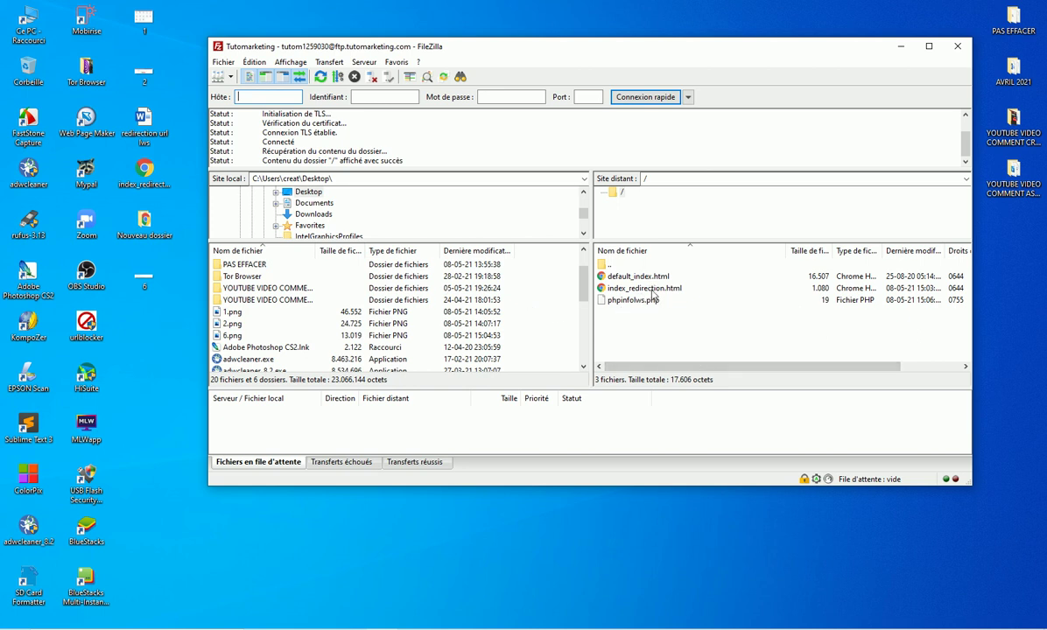
left_click(654, 291)
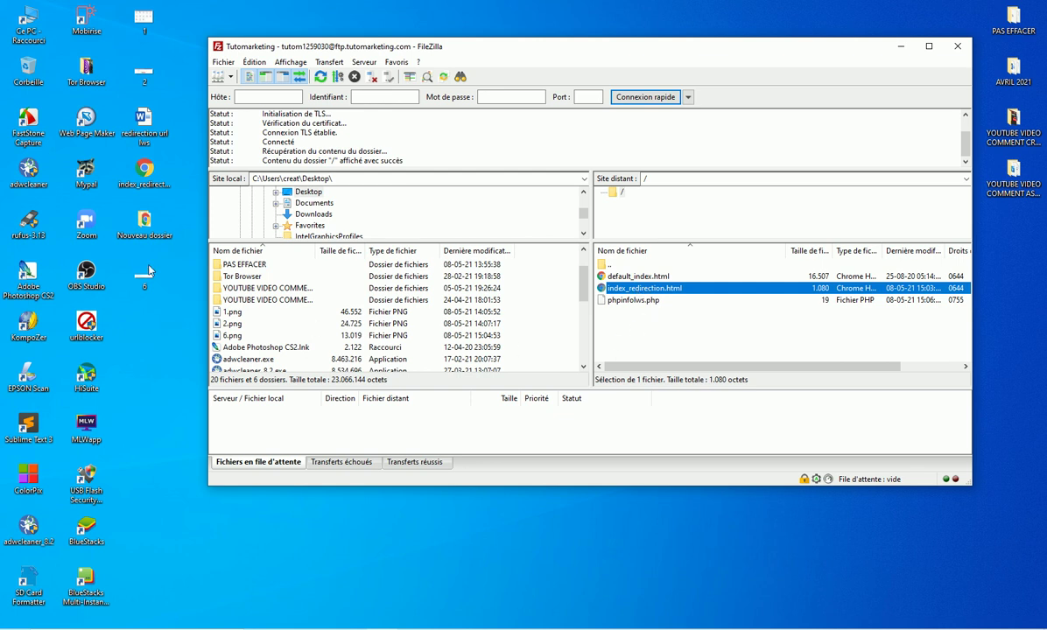
left_click(148, 184)
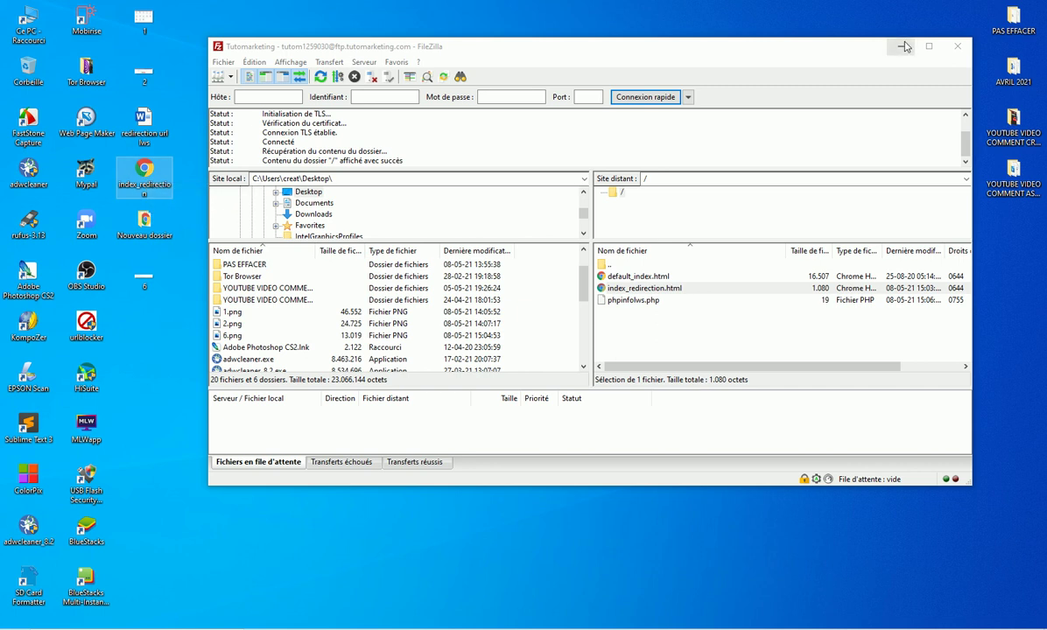
left_click(901, 46)
Step: Open the desktop index_redirection file in Sublime Text using Ouvrir avec
right_click(149, 174)
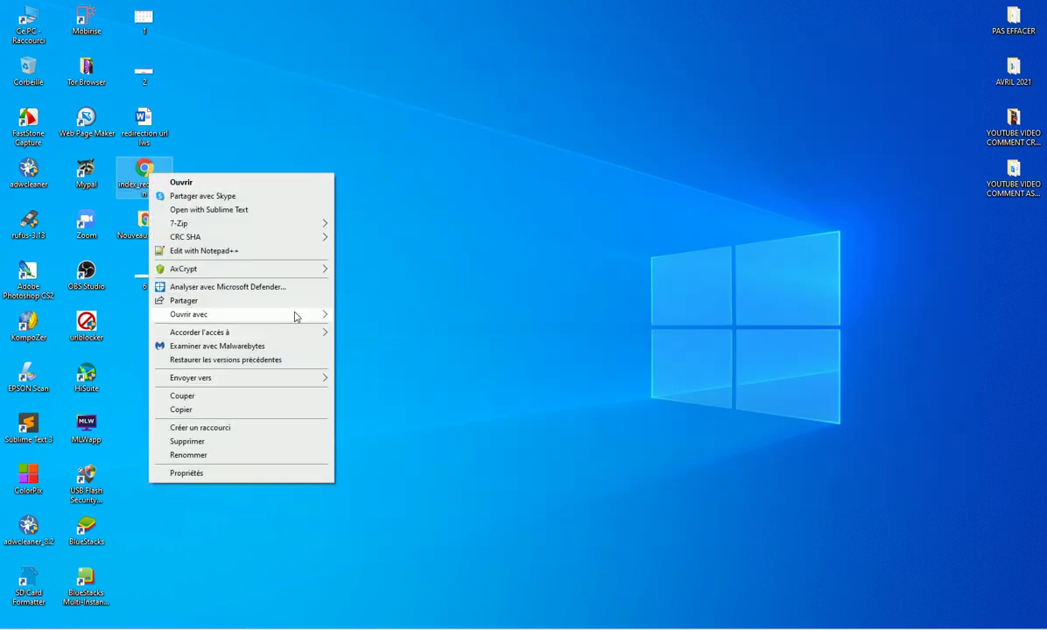
mouse_move(295, 316)
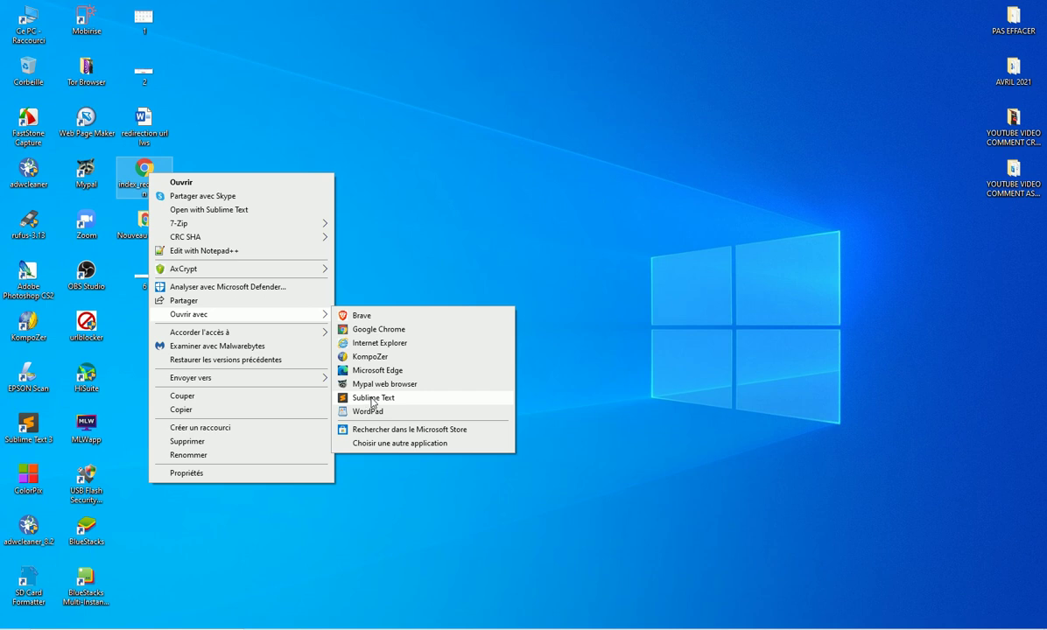
left_click(368, 400)
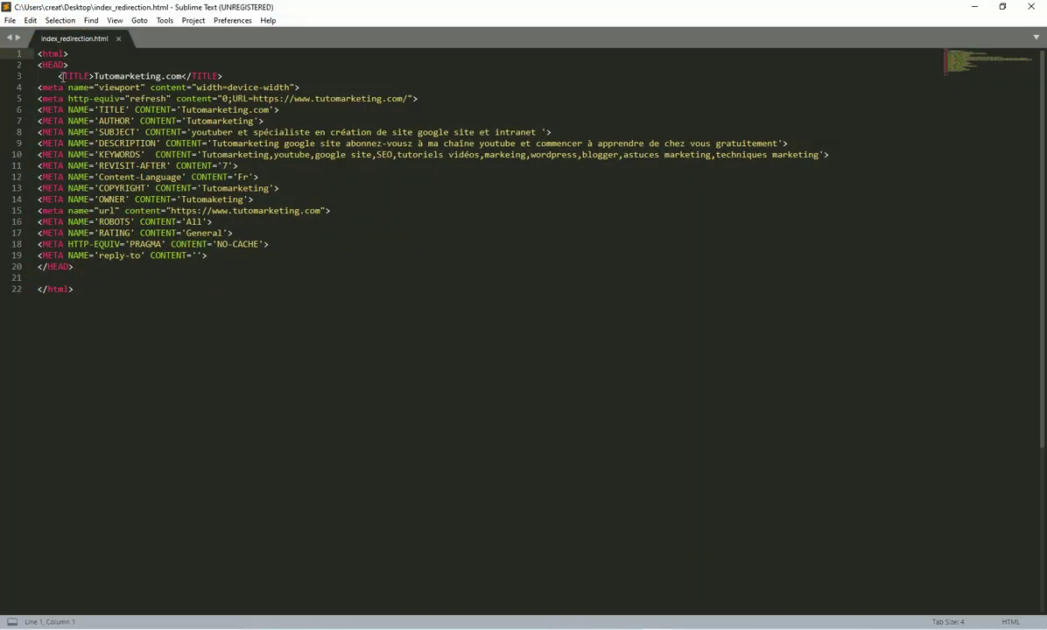
left_click_drag(93, 76, 114, 78)
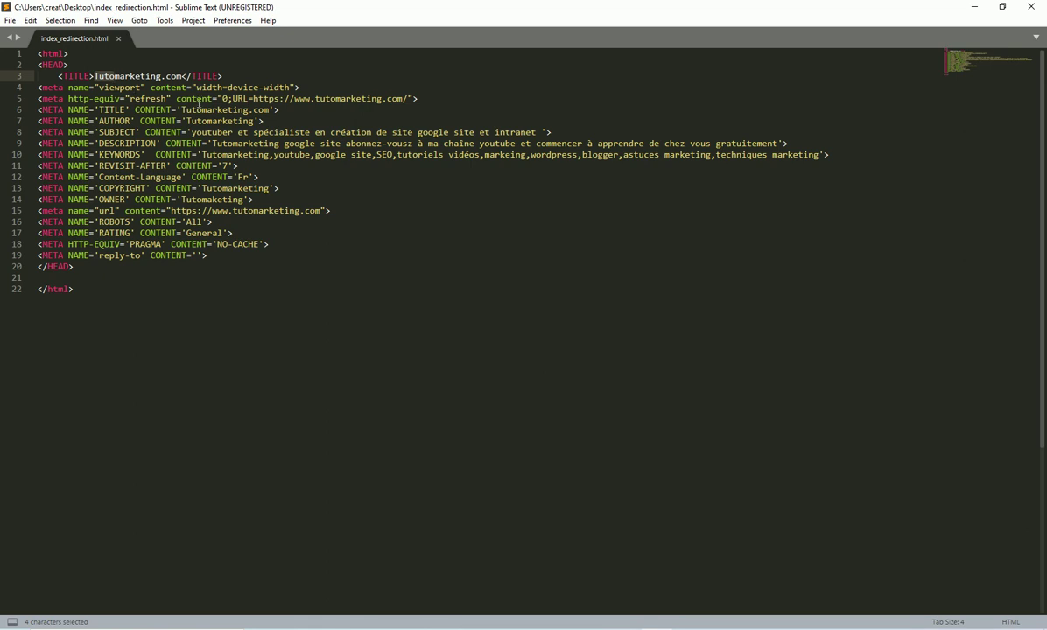
left_click_drag(419, 98, 197, 98)
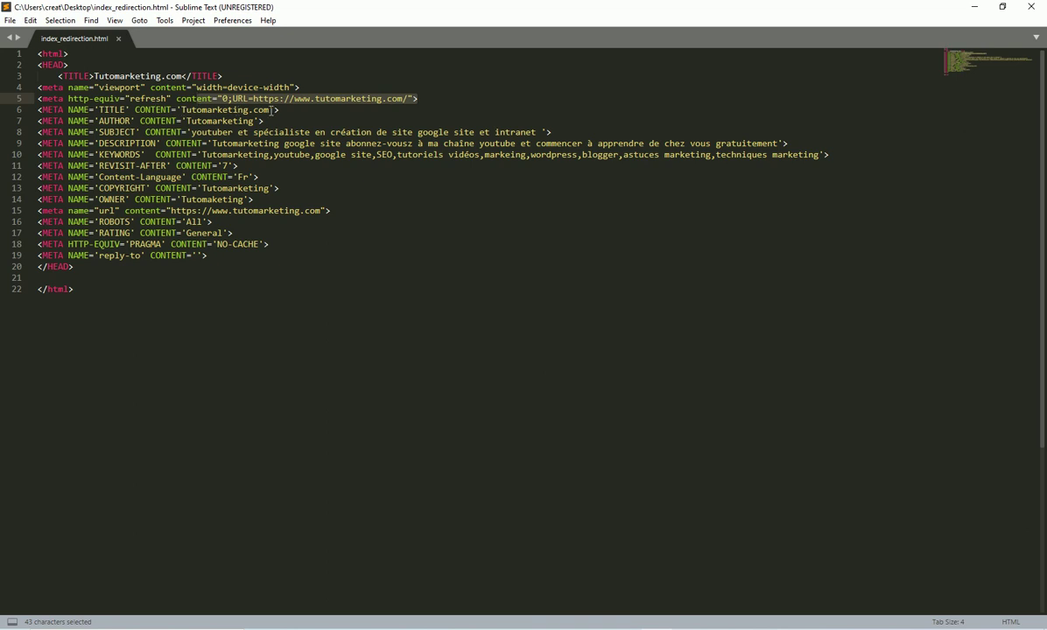
left_click(195, 132)
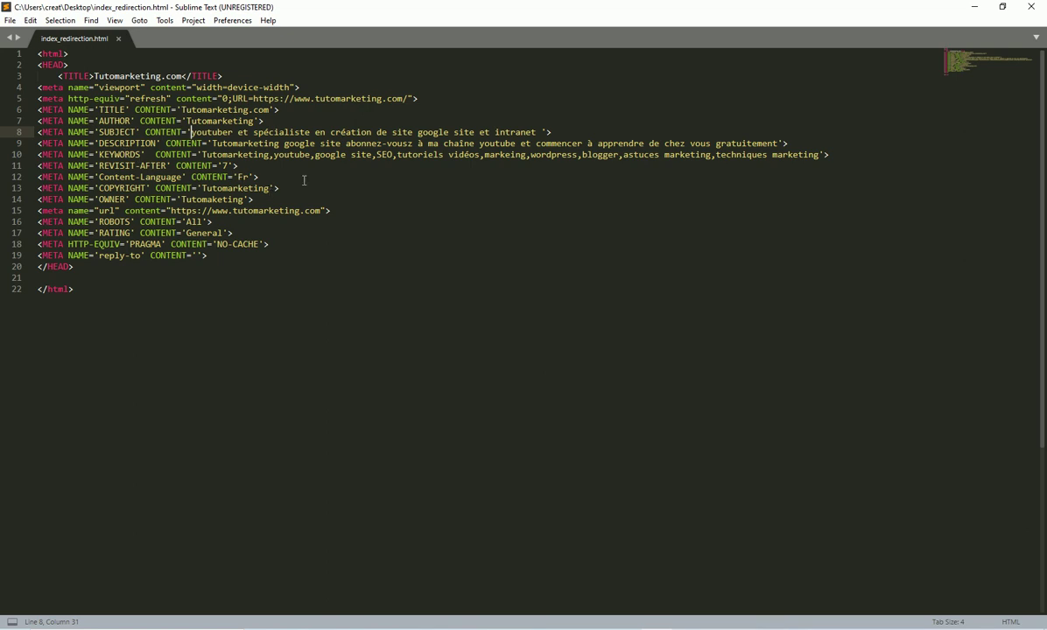
left_click_drag(372, 155, 317, 158)
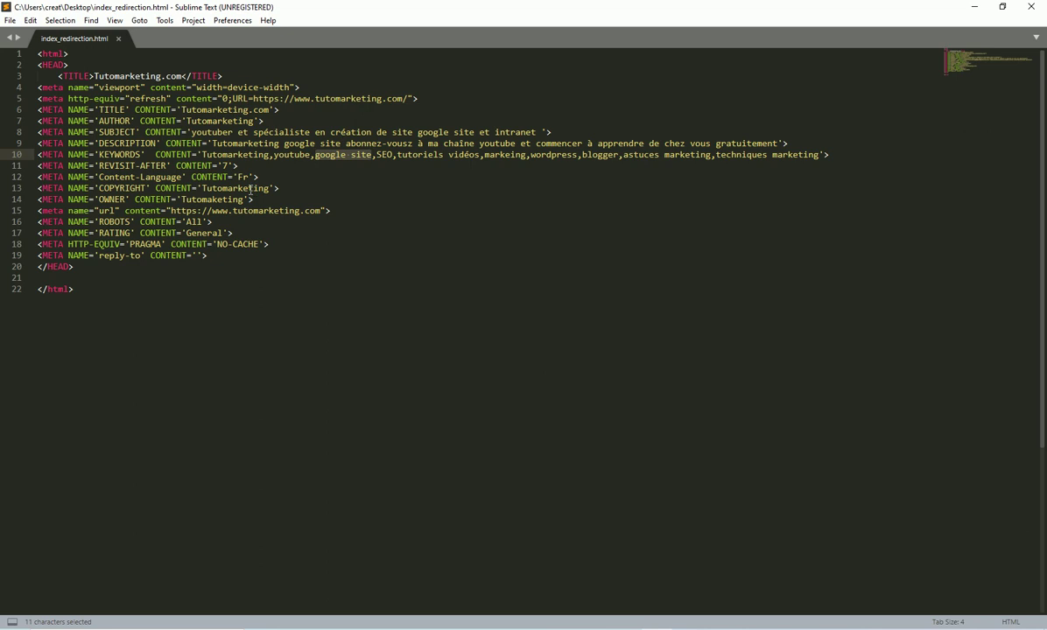
double_click(204, 189)
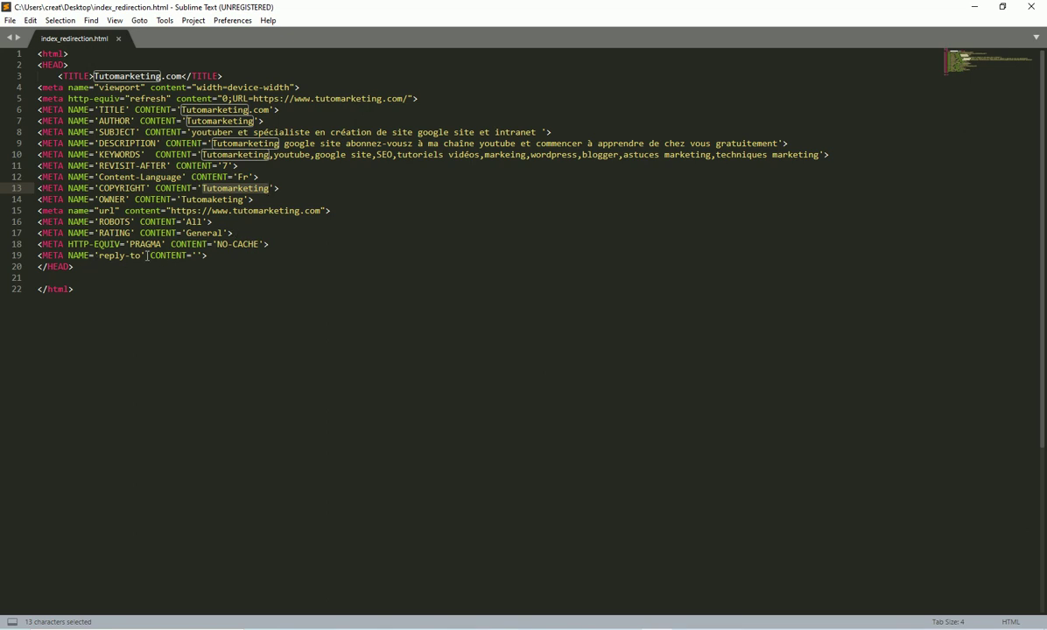
Step: Enter the site's support e-mail address as the reply-to meta content and save index_redirection.html
left_click(198, 256)
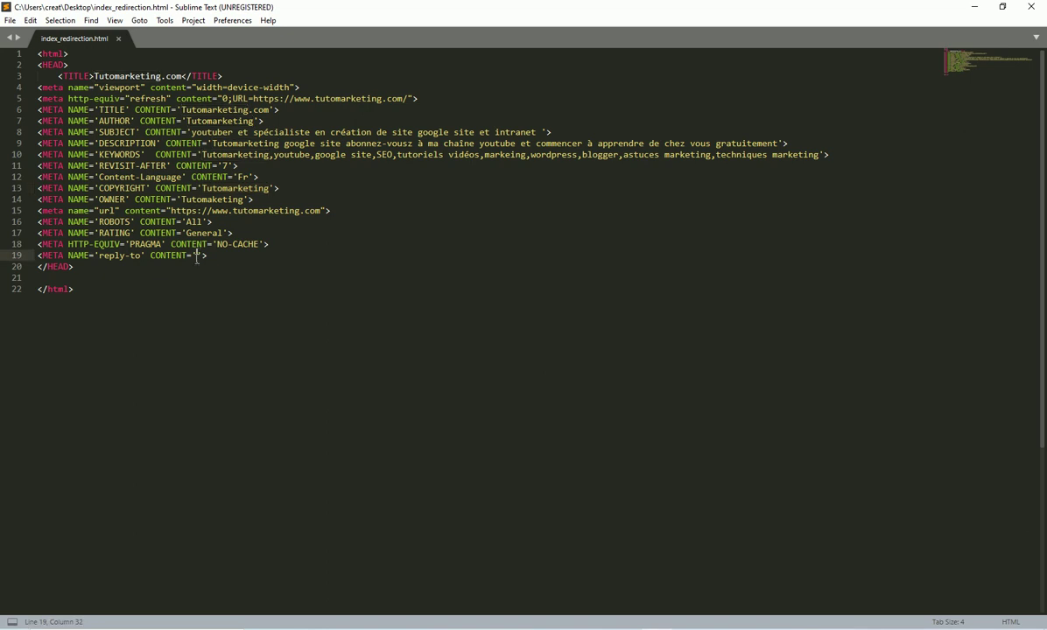
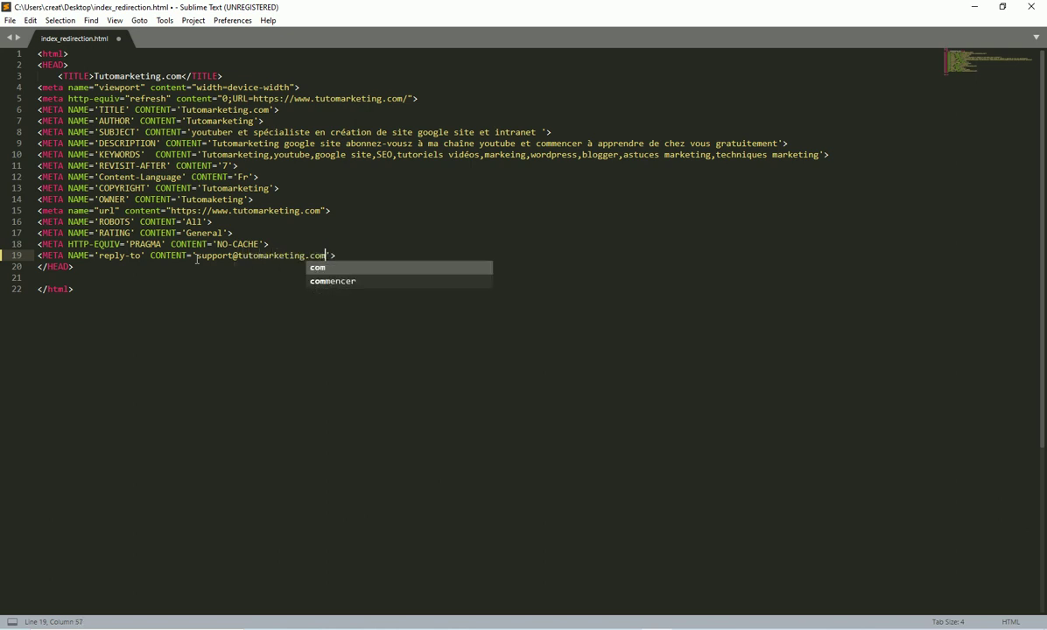
left_click(9, 20)
left_click(37, 114)
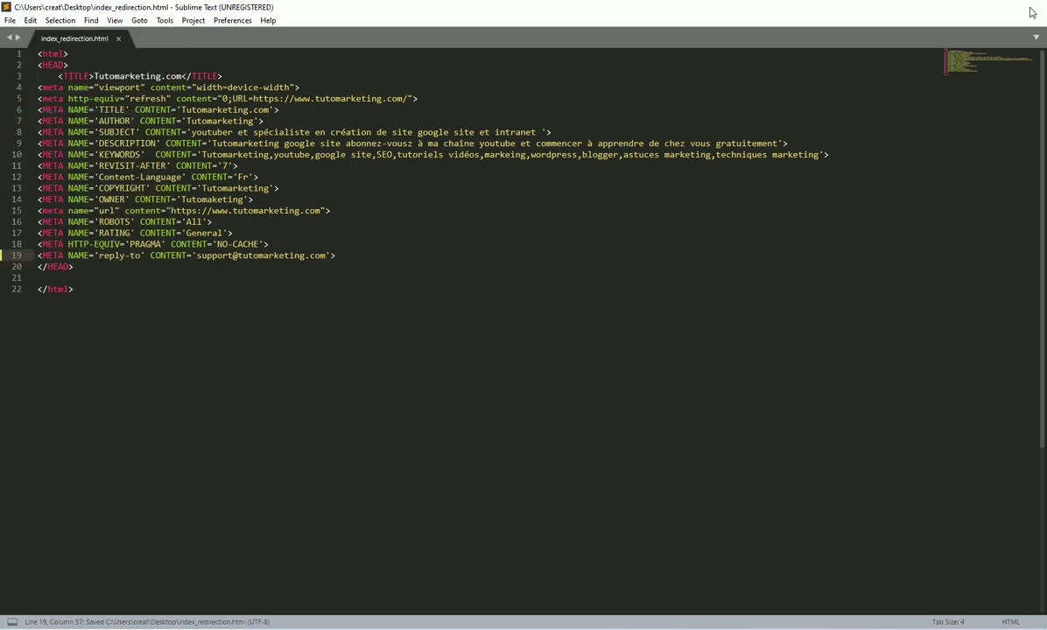
left_click(973, 7)
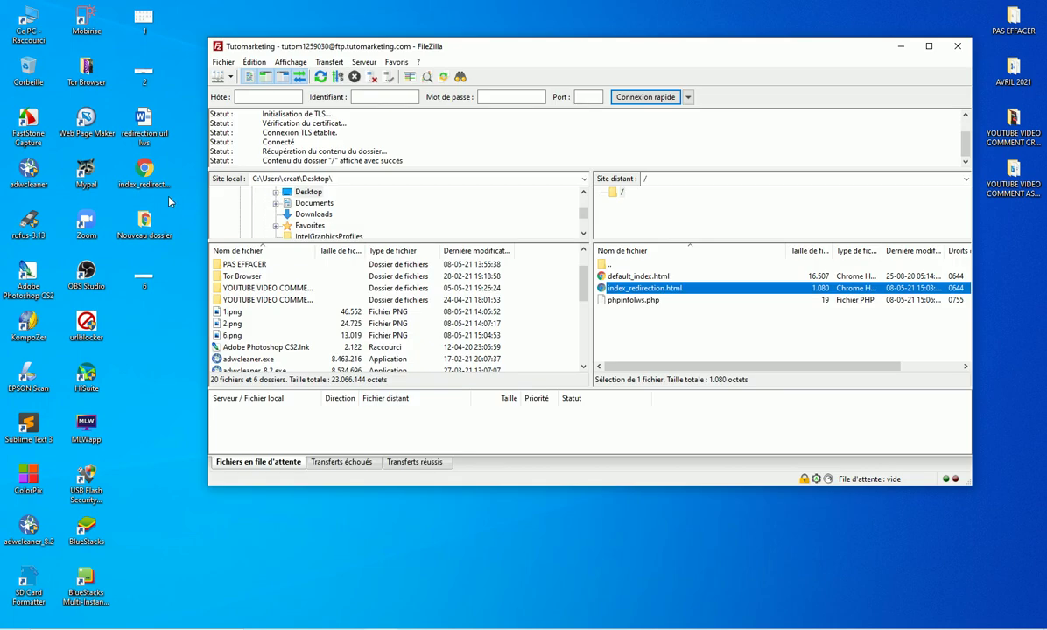
Step: Upload the edited index_redirection.html to the server root, overwriting the old copy, then return to Chrome
left_click_drag(648, 288, 663, 302)
left_click(704, 349)
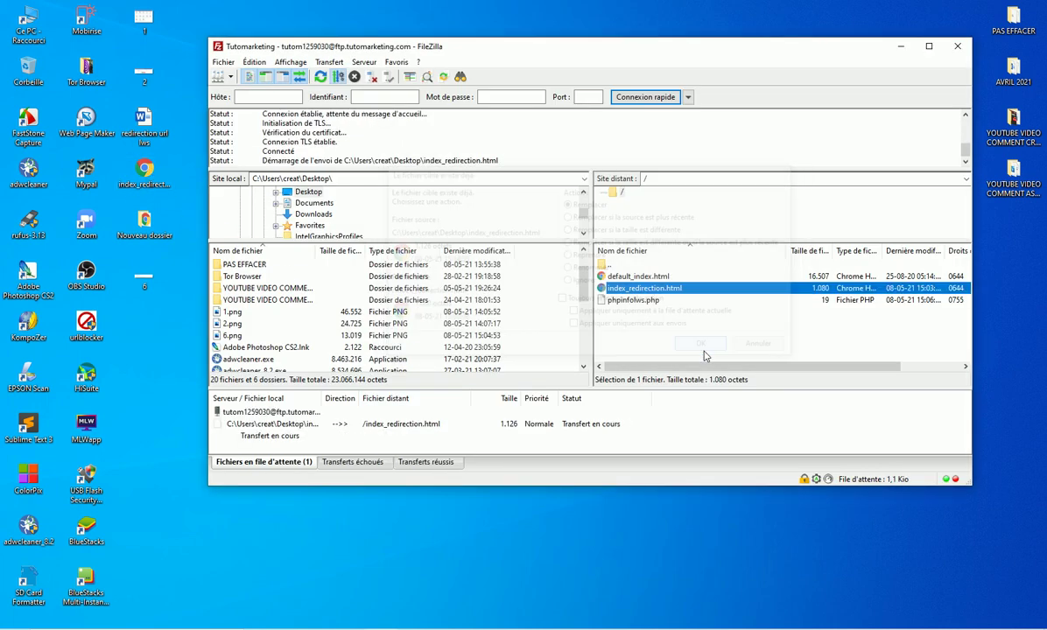
left_click(901, 45)
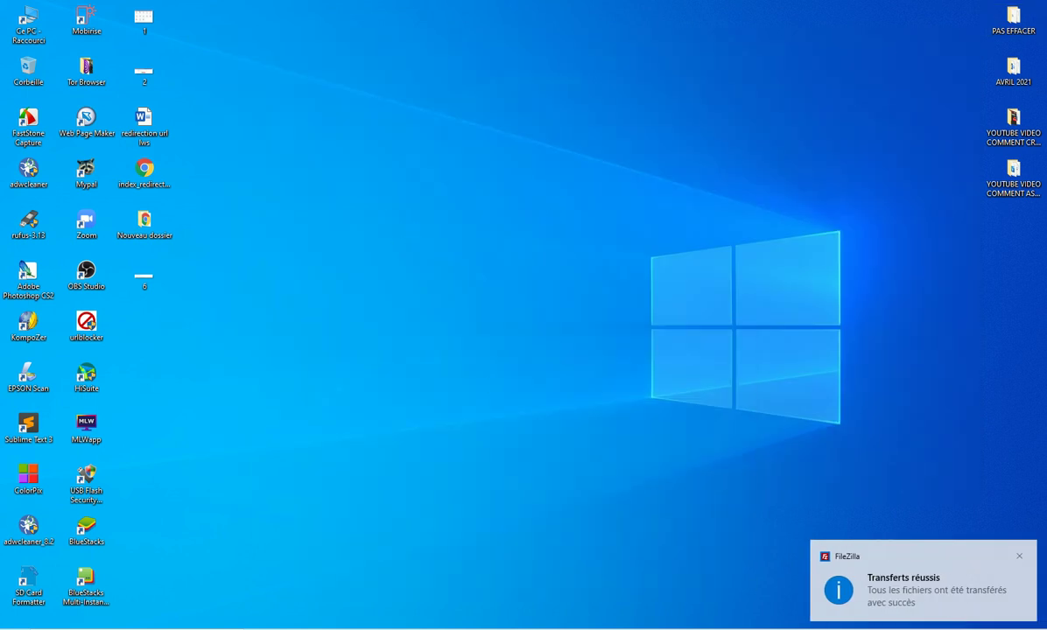
left_click(460, 579)
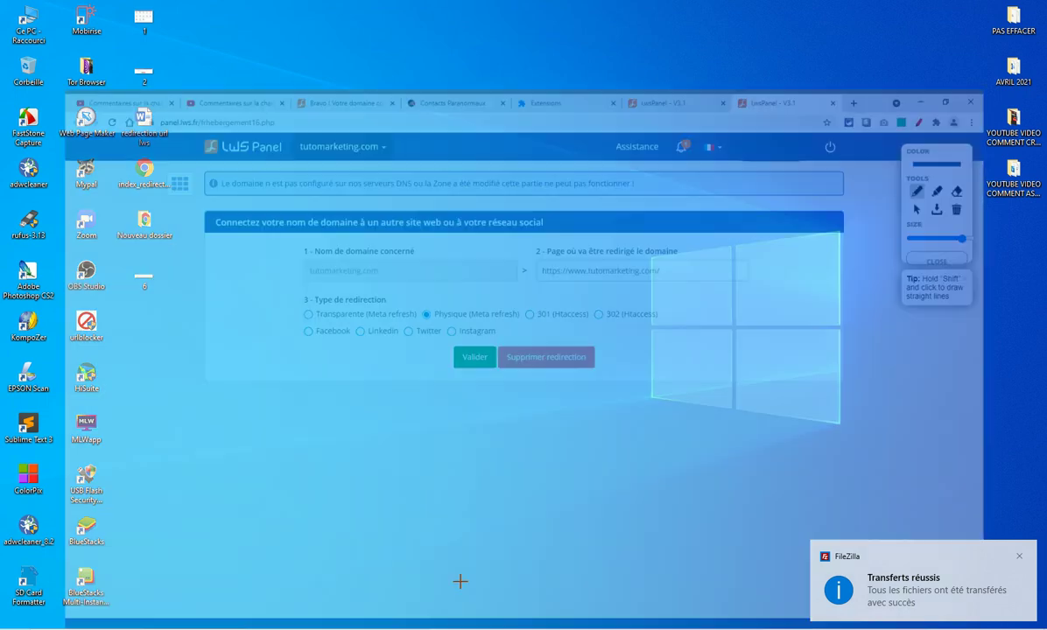
Step: Load tutomarketing.com in a new Chrome tab to test the domain redirect
left_click(663, 9)
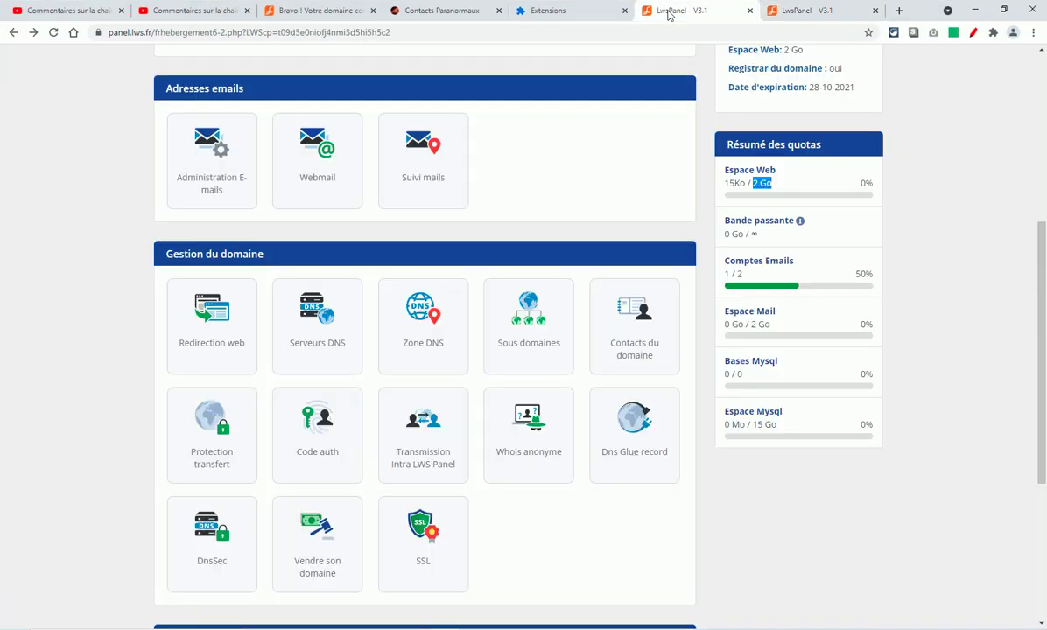
left_click(899, 10)
left_click(214, 33)
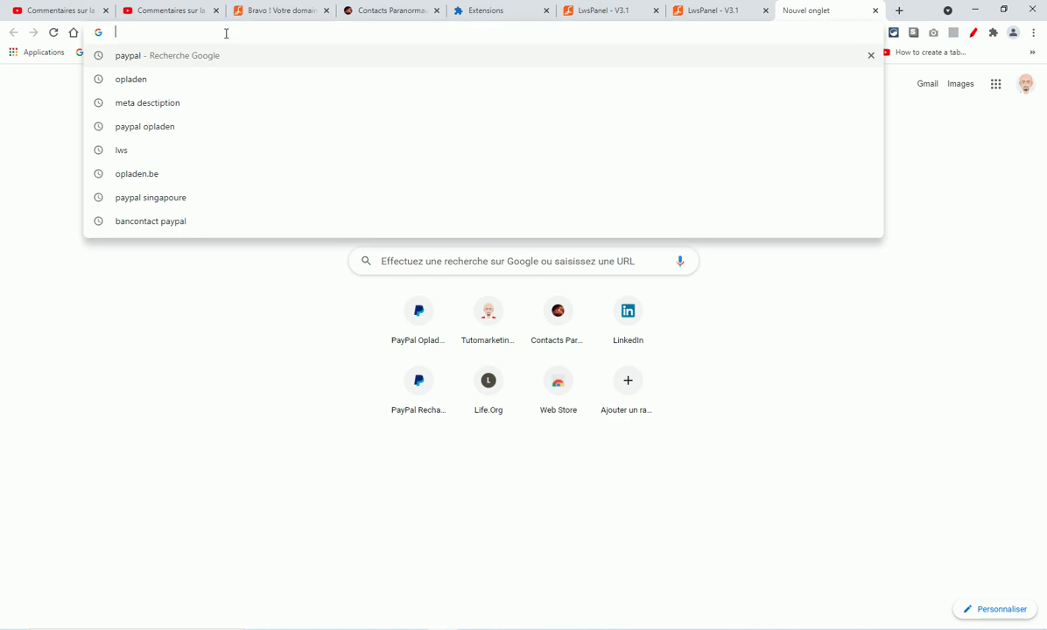
type("tutom")
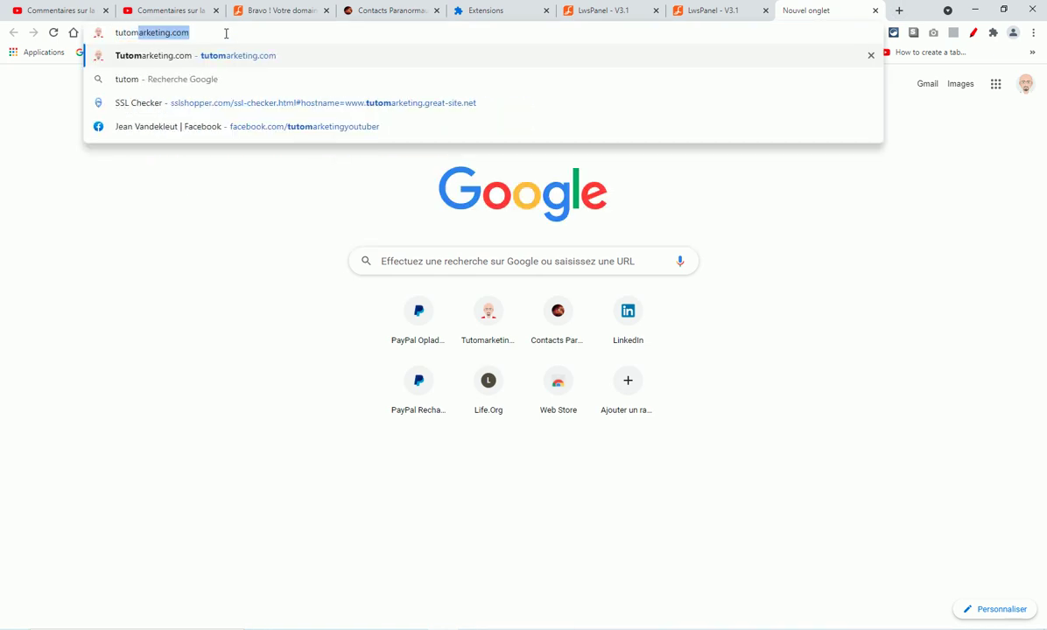
type("arketing.com")
key("Return")
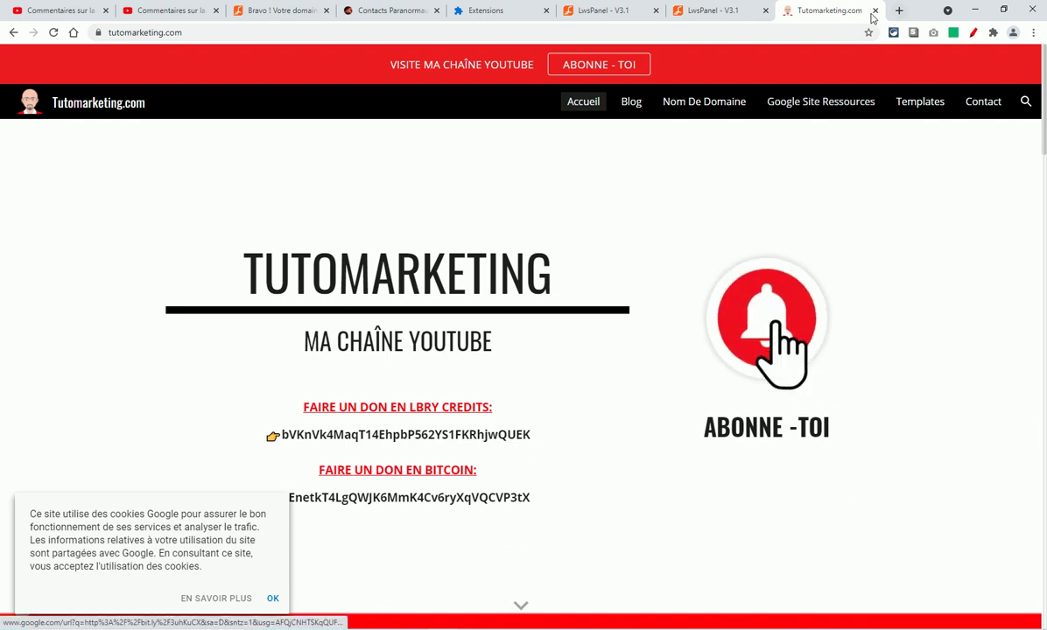
Step: Search Google for 'refencement meta tag' in a new tab and scroll through the results
left_click(900, 10)
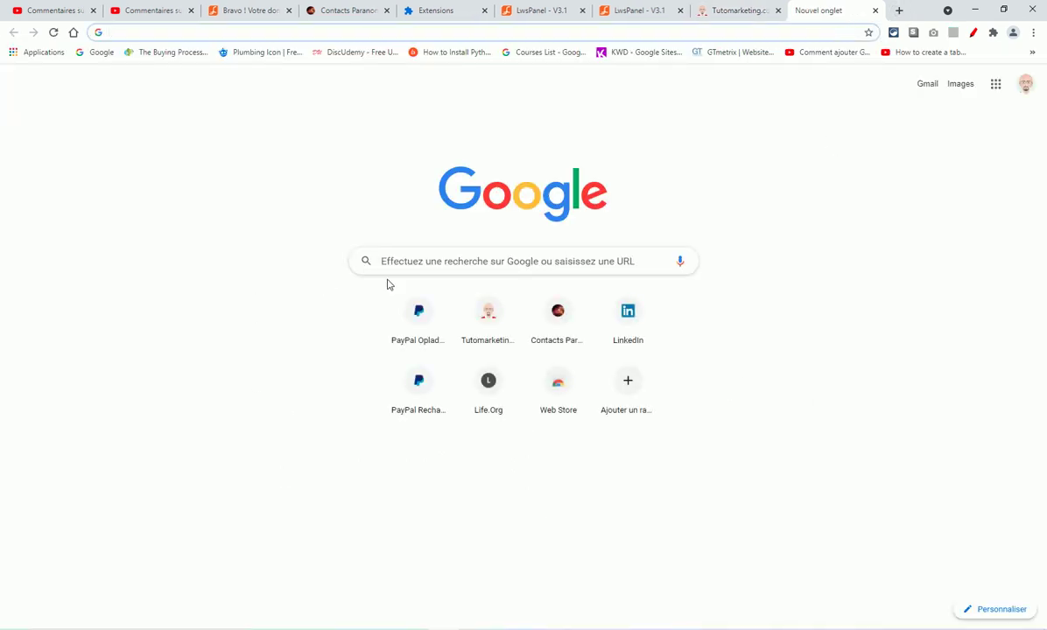
left_click(424, 261)
type("re")
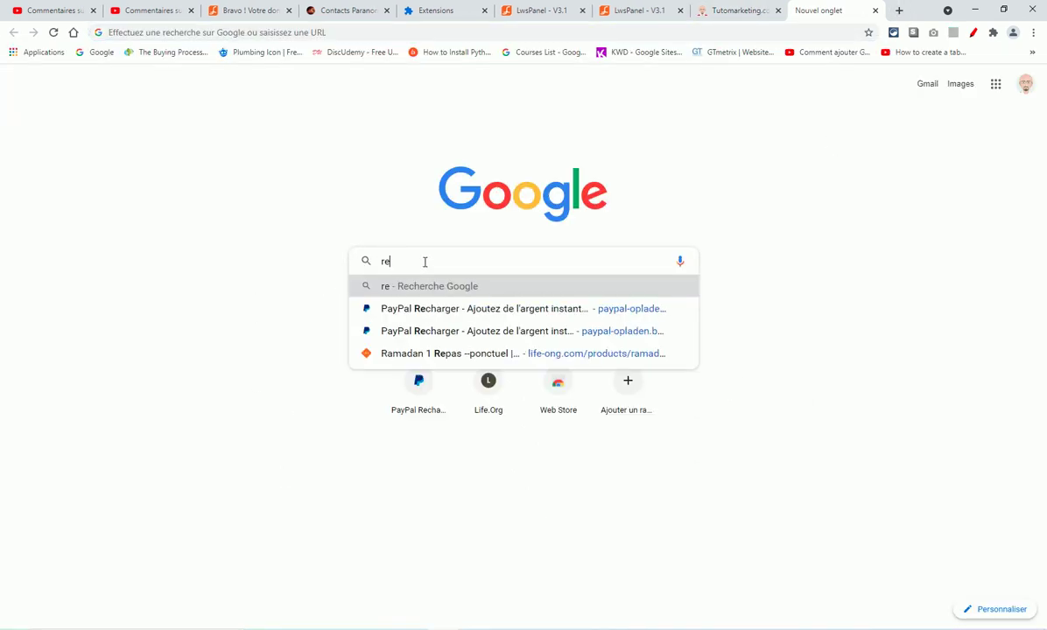
type("fencemen")
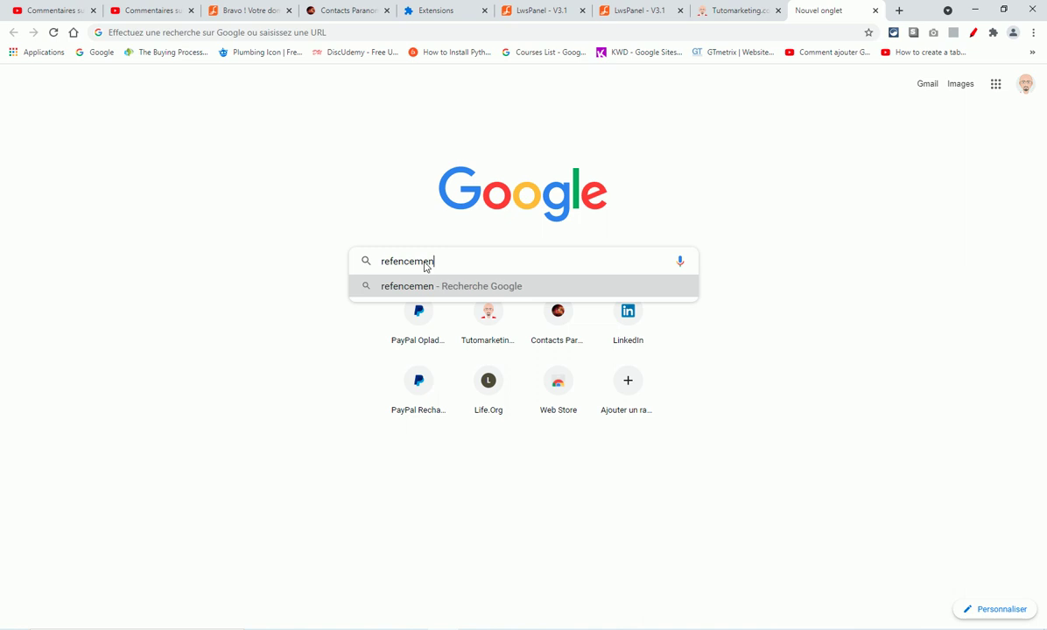
type("t meta ")
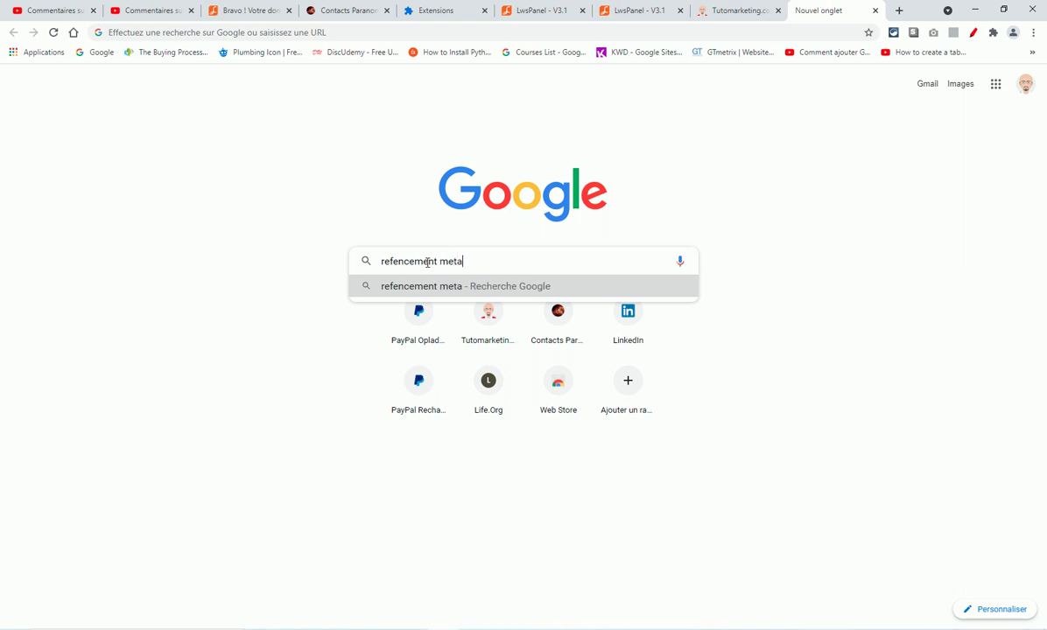
type("tag")
key("Return")
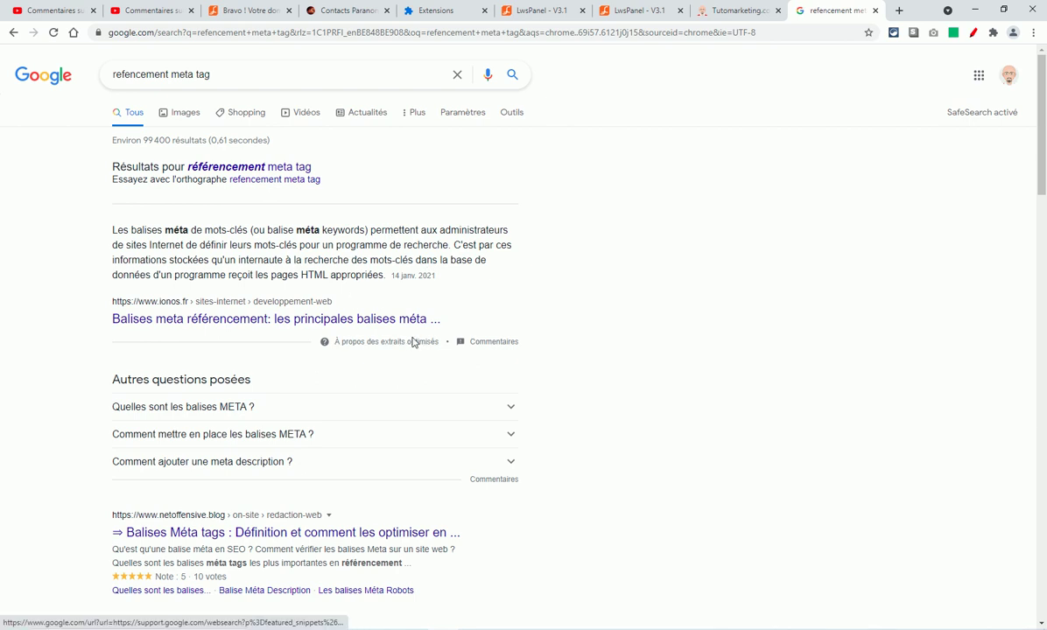
scroll(231, 208, "down", 4)
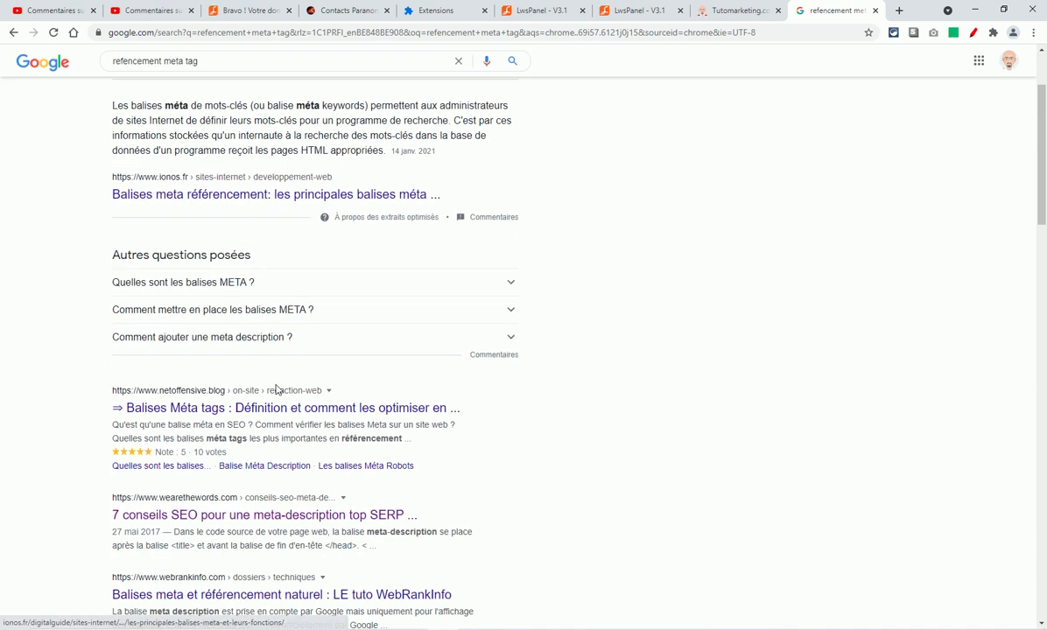